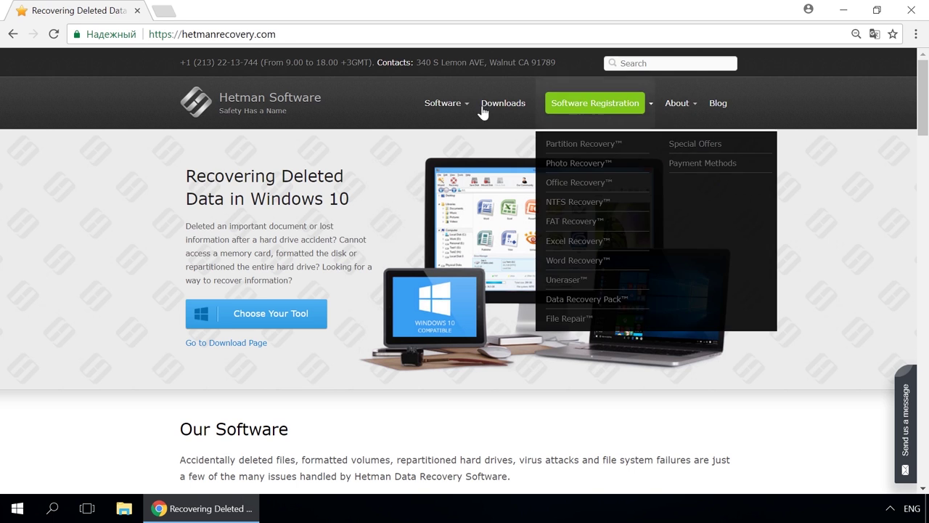
Open the hard drive recovery software page for Partition Recovery from the Hetman site's software list.
mouse_move(444, 124)
click(450, 145)
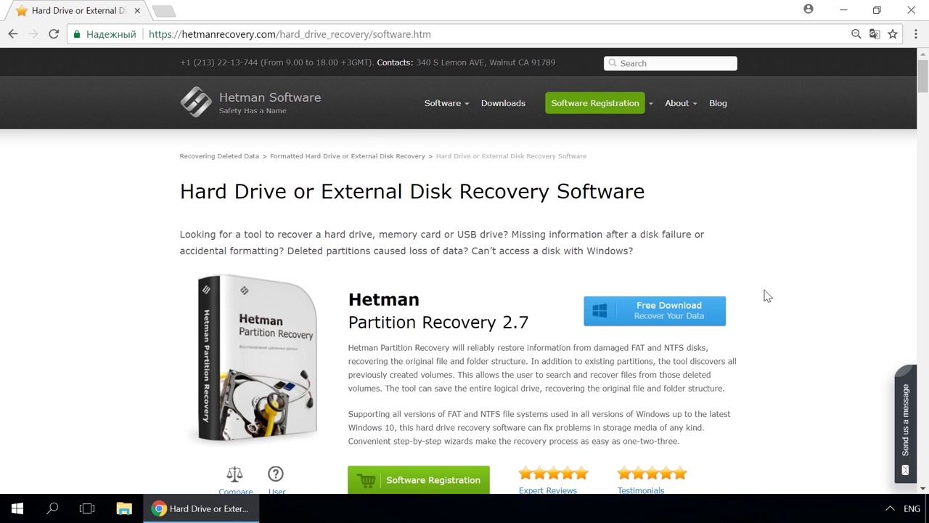
Go to the Hetman blog and read through the article on creating a Storage Space or Mirrored Volume in Windows 7, 8 or 10.
click(716, 104)
scroll(481, 229, down, 8)
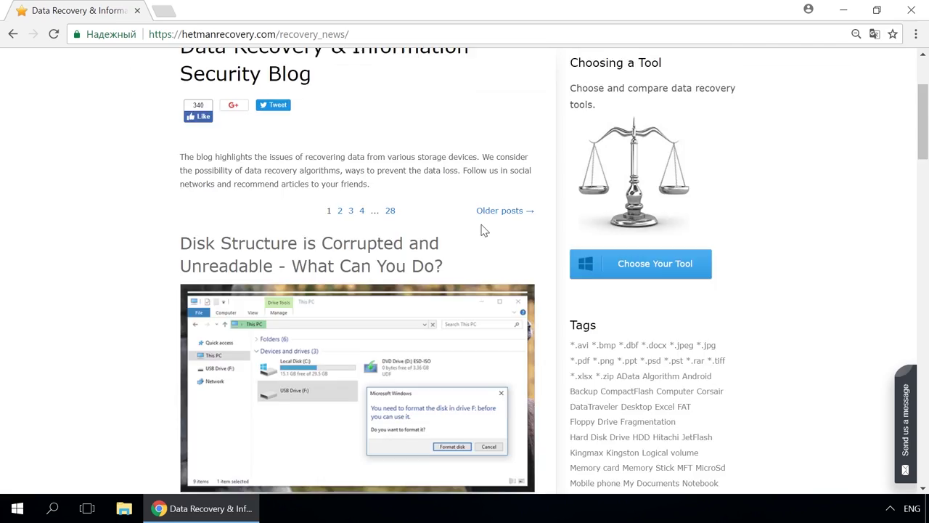
scroll(481, 229, down, 6)
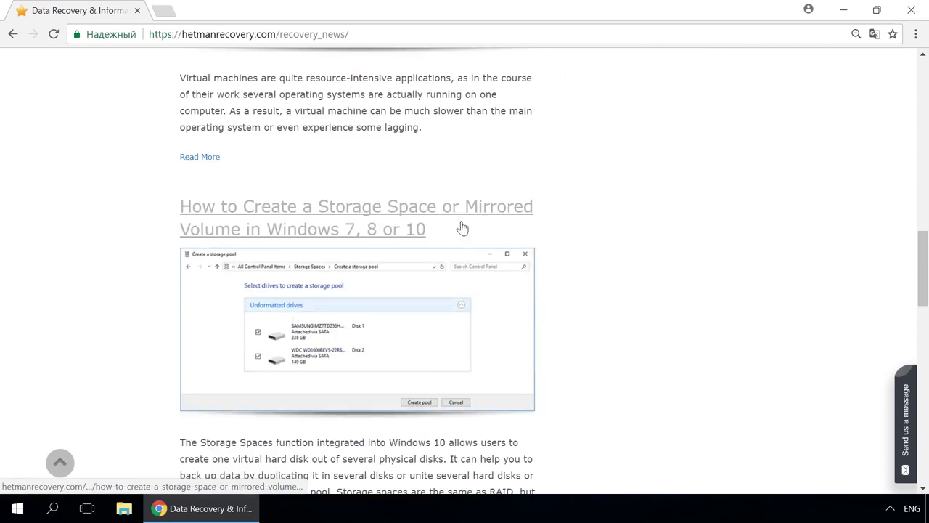
click(457, 214)
scroll(457, 212, down, 8)
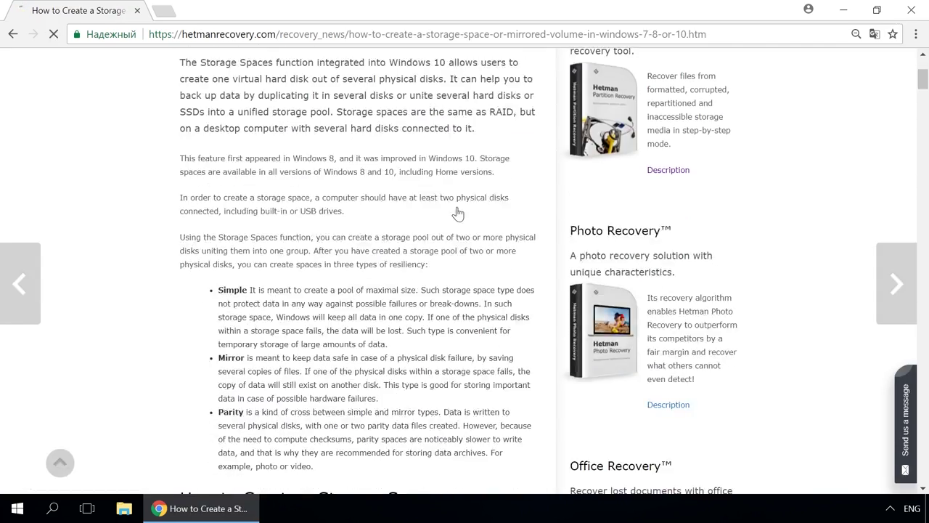
scroll(464, 218, down, 2)
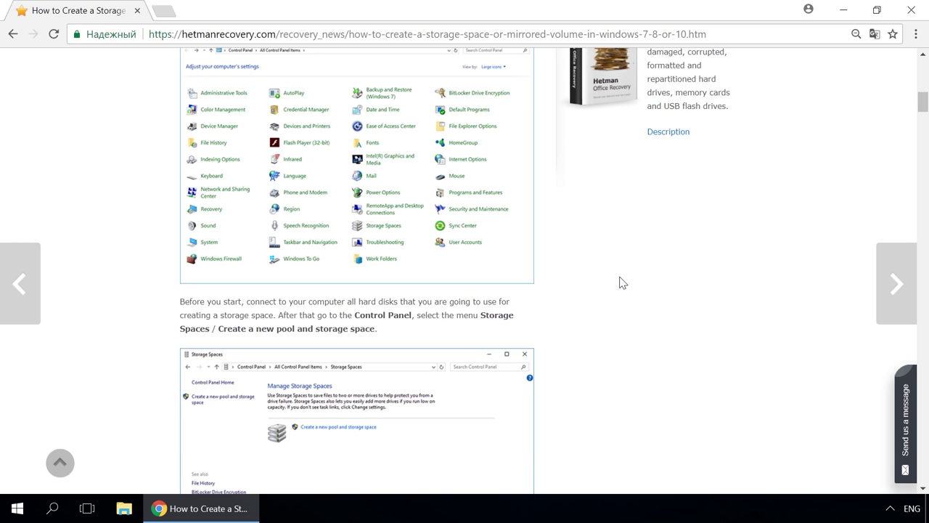
click(911, 412)
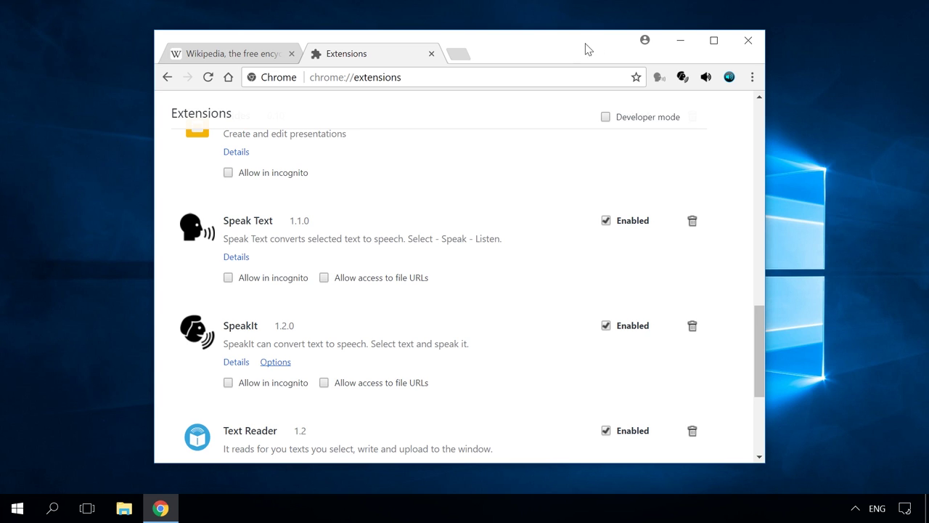
Maximize the browser window and review the installed text-to-speech extensions, from SpeakIt up to Selection Reader.
click(714, 40)
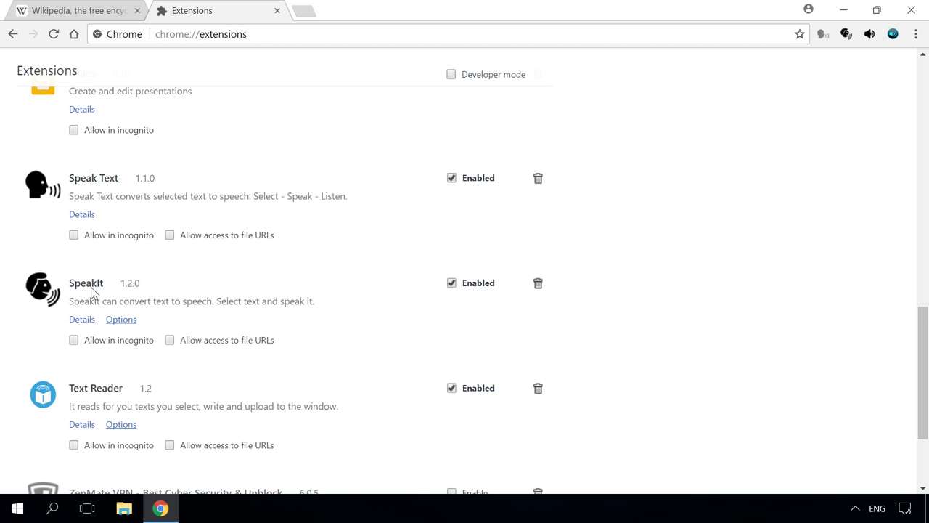
scroll(93, 392, up, 5)
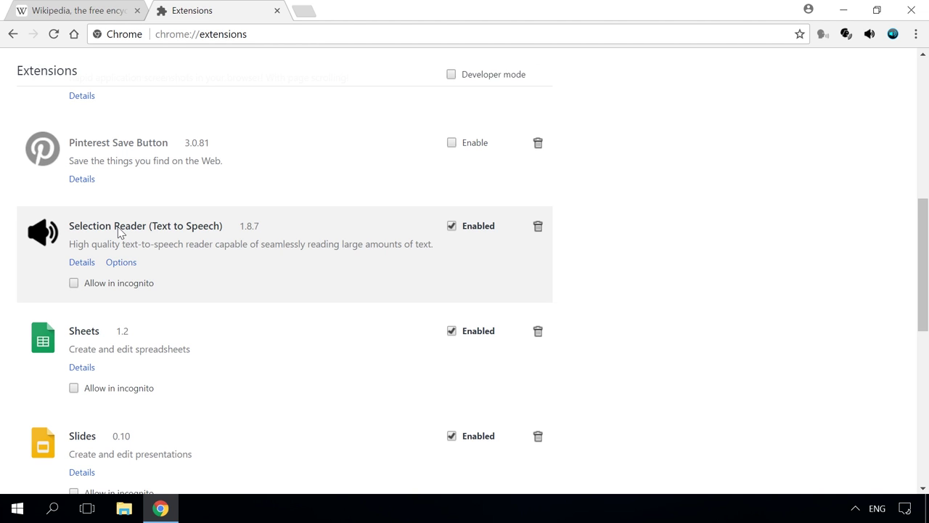
Have Text Reader read Wikipedia's 1693 Sicily earthquake entry aloud, and close its window.
click(101, 13)
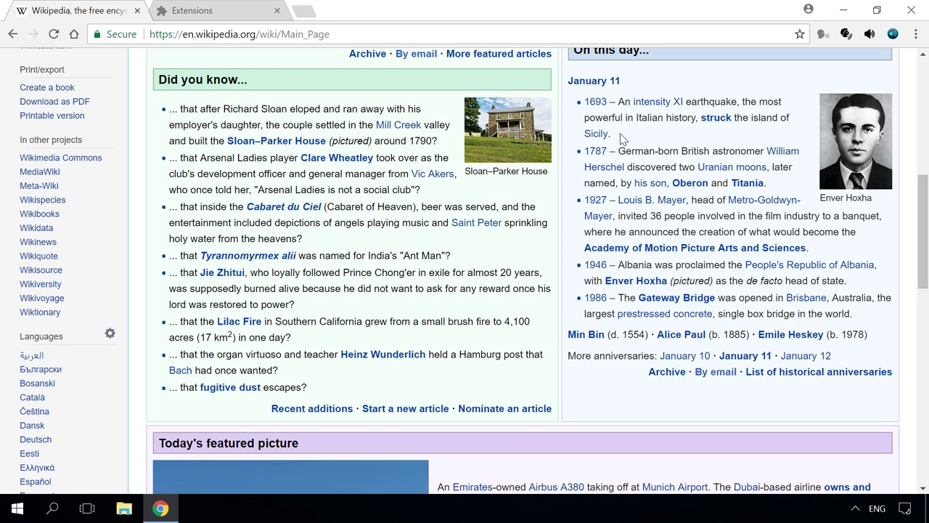
drag(621, 138, 584, 101)
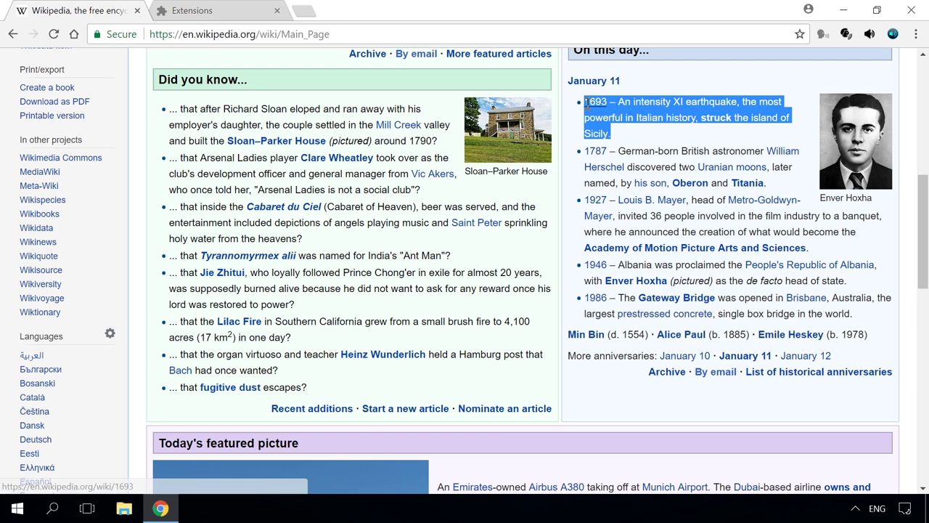
right_click(626, 104)
click(623, 173)
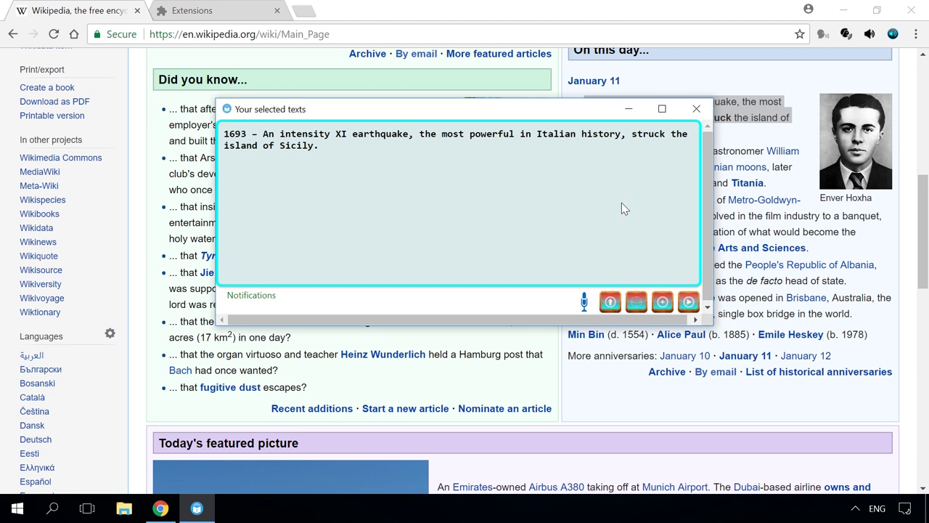
click(691, 305)
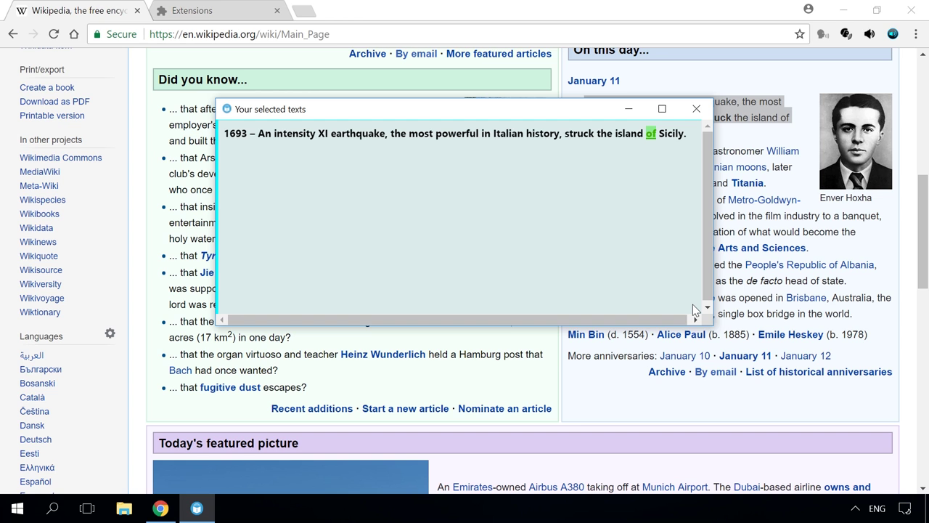
click(697, 106)
Select the 1787 William Herschel entry under On this day and have it spoken with Read out selection.
drag(771, 185, 585, 151)
right_click(585, 151)
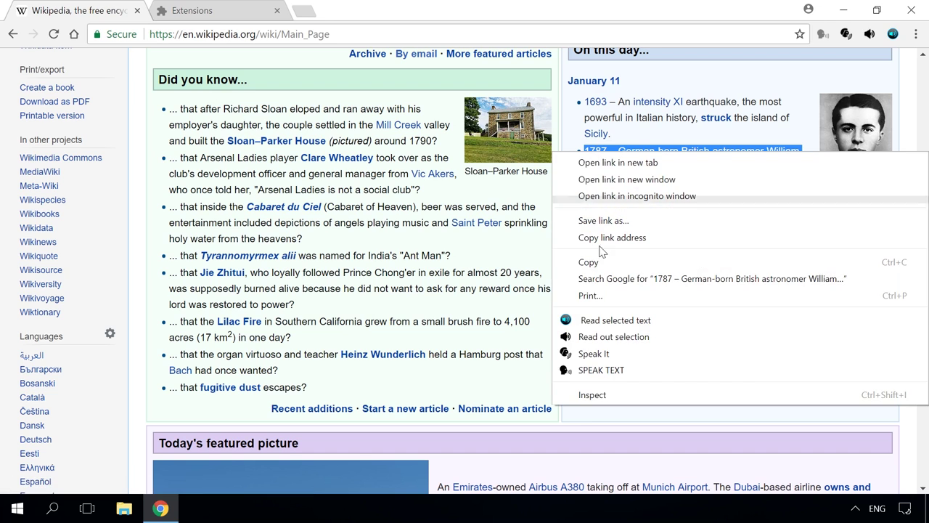
click(616, 336)
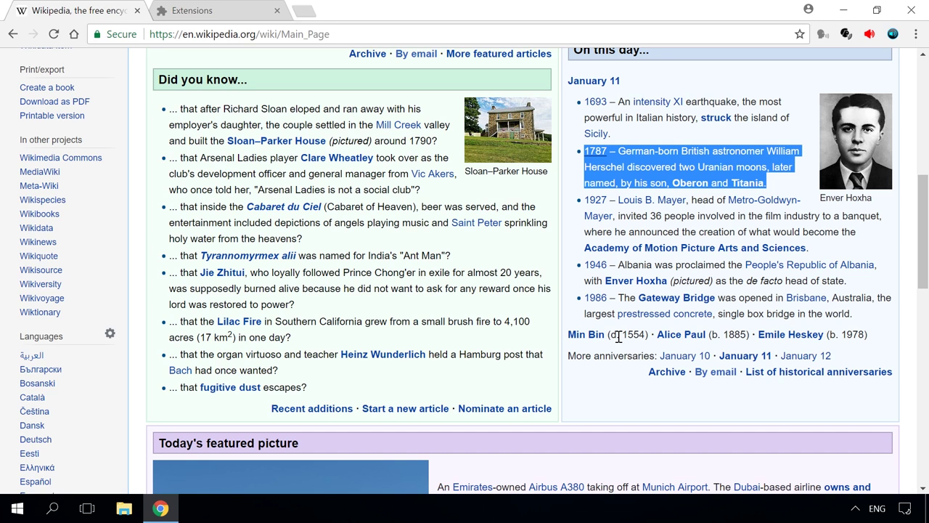
Select the 1927 Louis B. Mayer entry under On this day and have it read aloud with Speak It.
click(865, 237)
drag(817, 254, 584, 201)
right_click(614, 209)
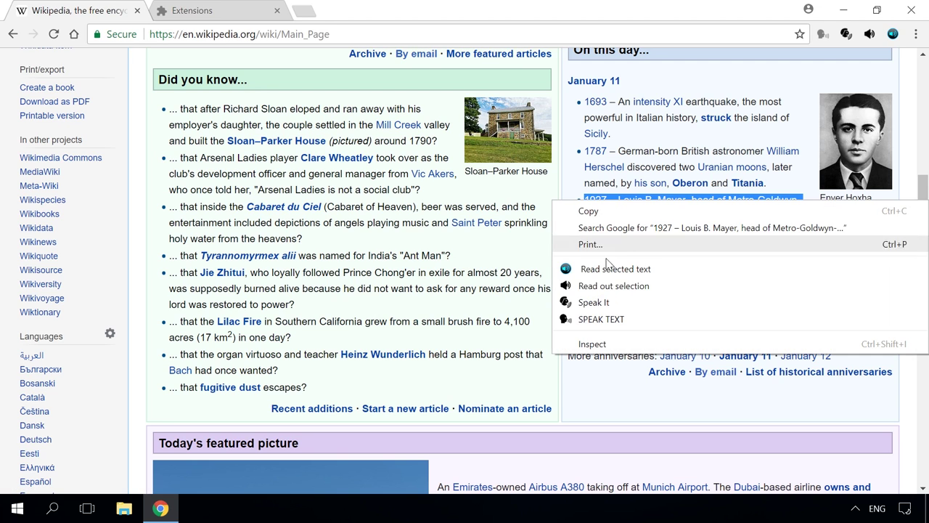
click(592, 302)
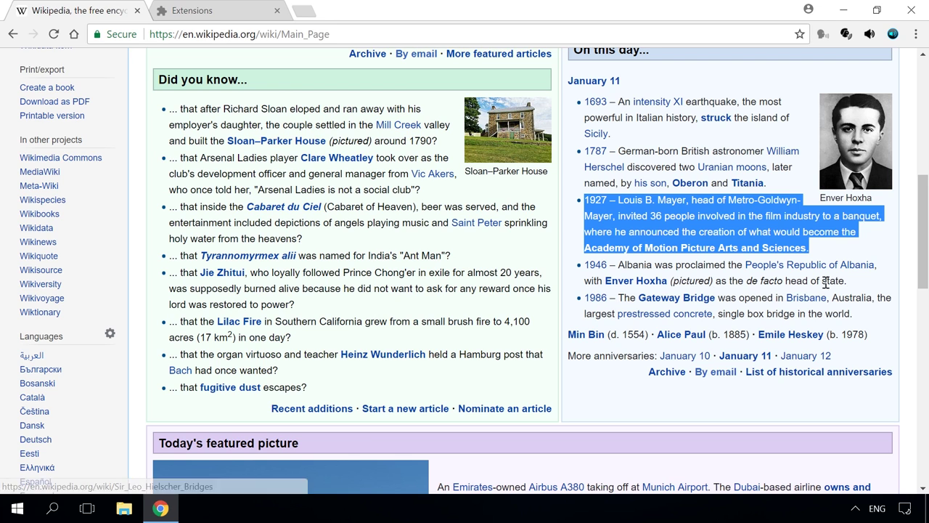
Select the 1946 Albania entry under On this day and have it read aloud with SPEAK TEXT.
drag(848, 283, 585, 265)
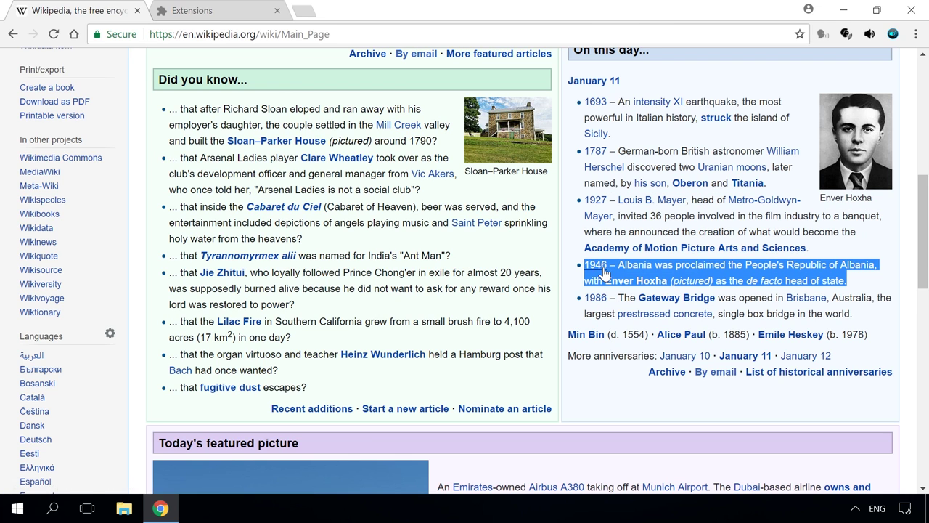
right_click(594, 269)
click(622, 231)
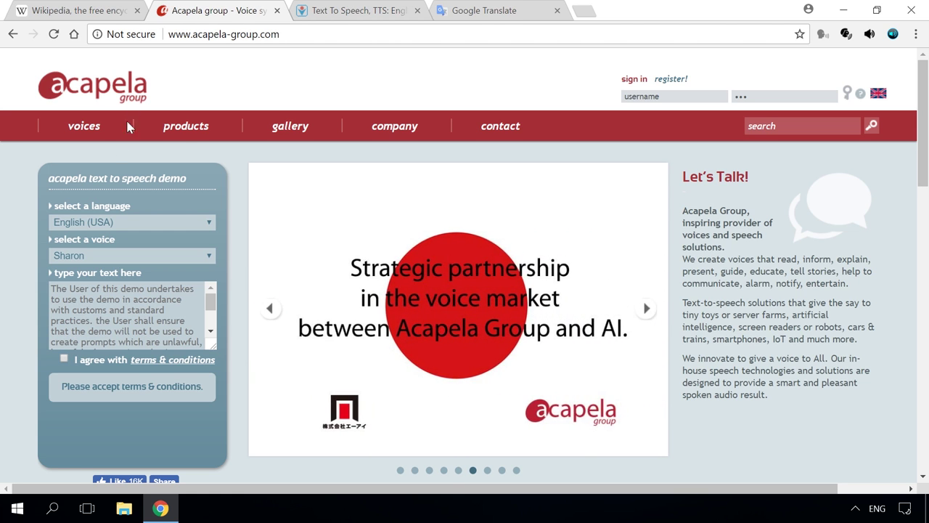
Examine the languages and English (USA) voices offered in the Acapela text to speech demo.
click(208, 222)
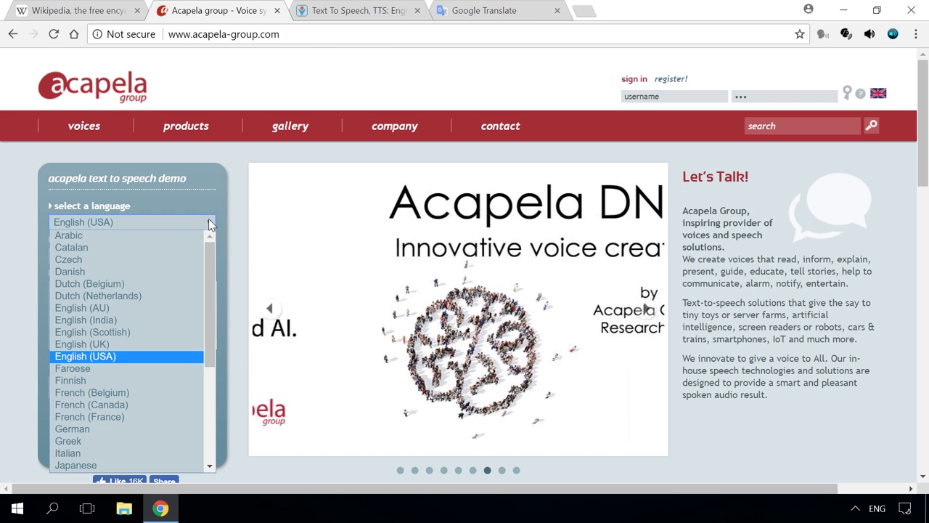
click(208, 221)
click(173, 255)
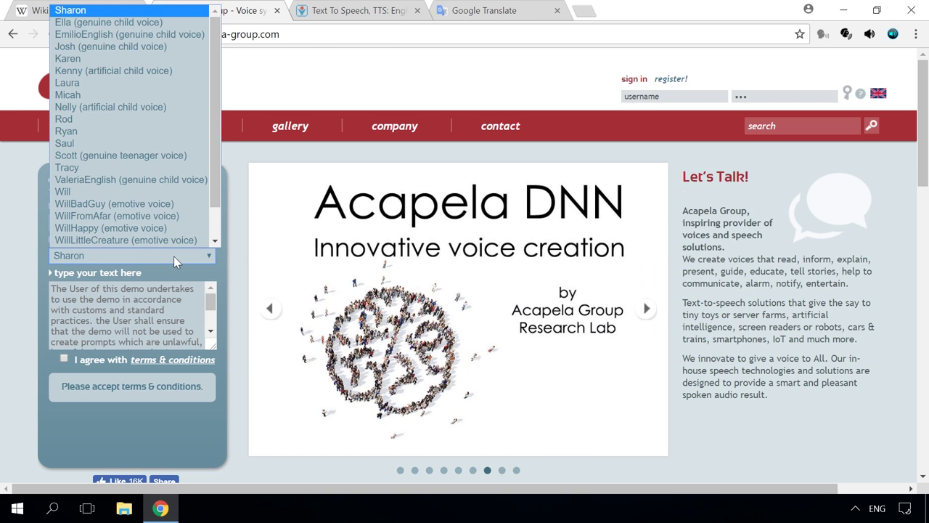
click(174, 257)
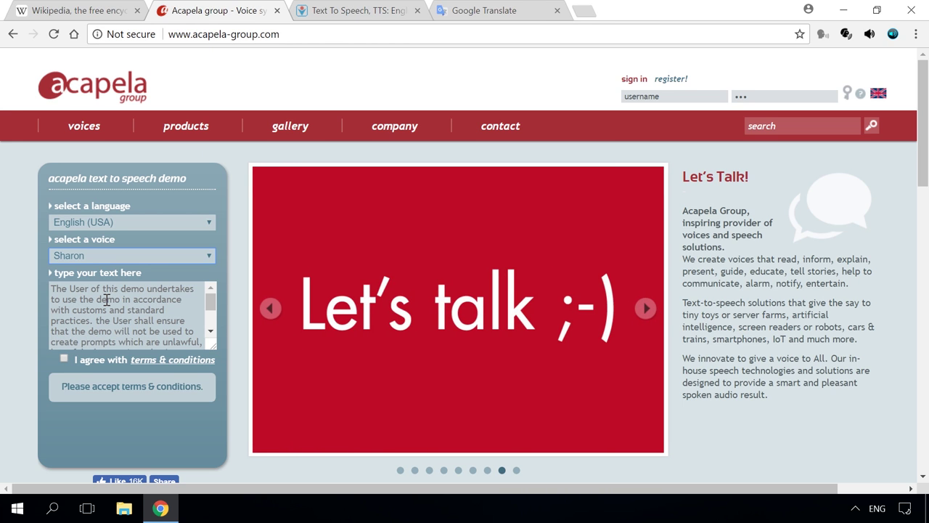
Replace the Acapela demo text with the copied 1787 William Herschel passage, agree to the terms, and play it with the Sharon voice.
click(107, 299)
key(ctrl+a)
key(ctrl+v)
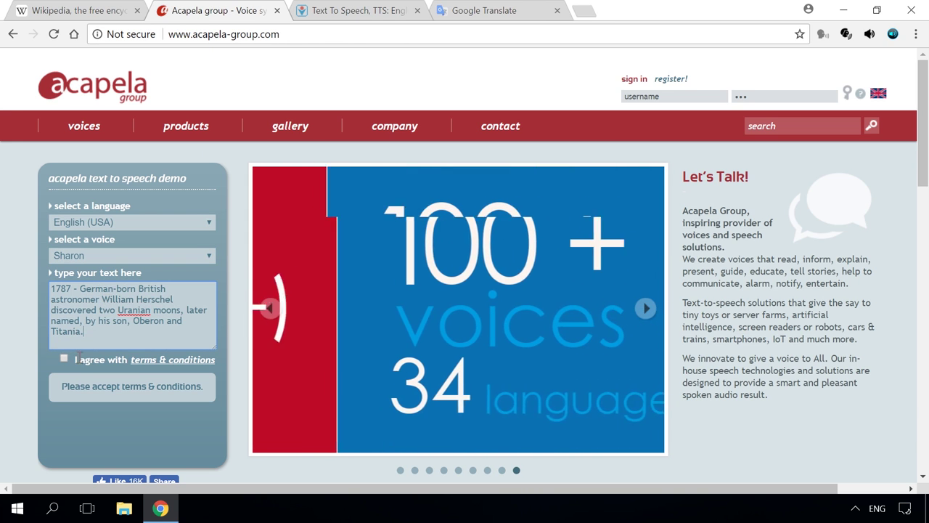
click(64, 358)
click(80, 386)
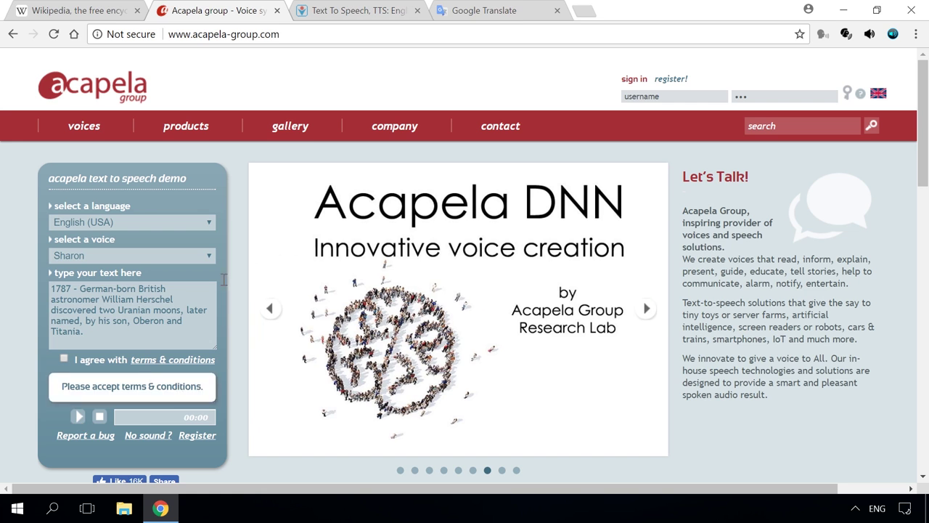
On the ImTranslator Text To Speech page, paste the 1787 William Herschel passage and have it spoken in English (male).
click(355, 12)
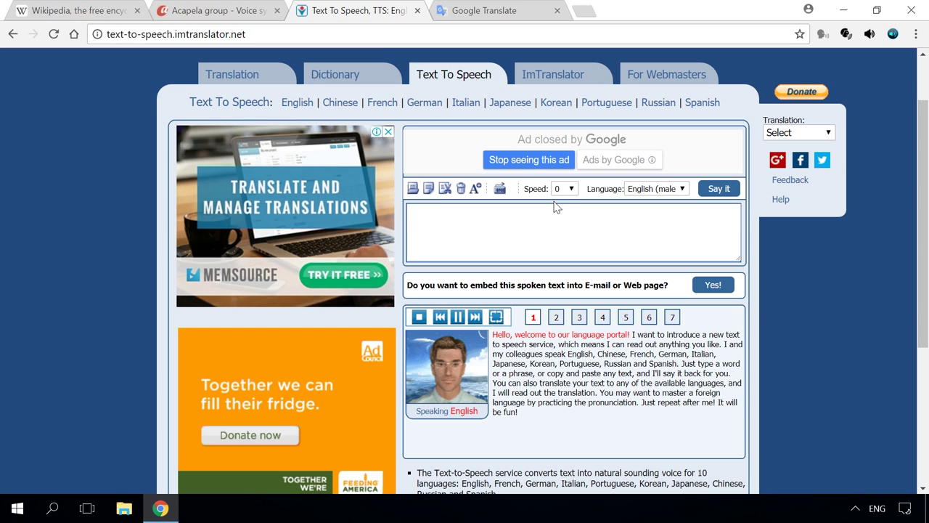
click(652, 191)
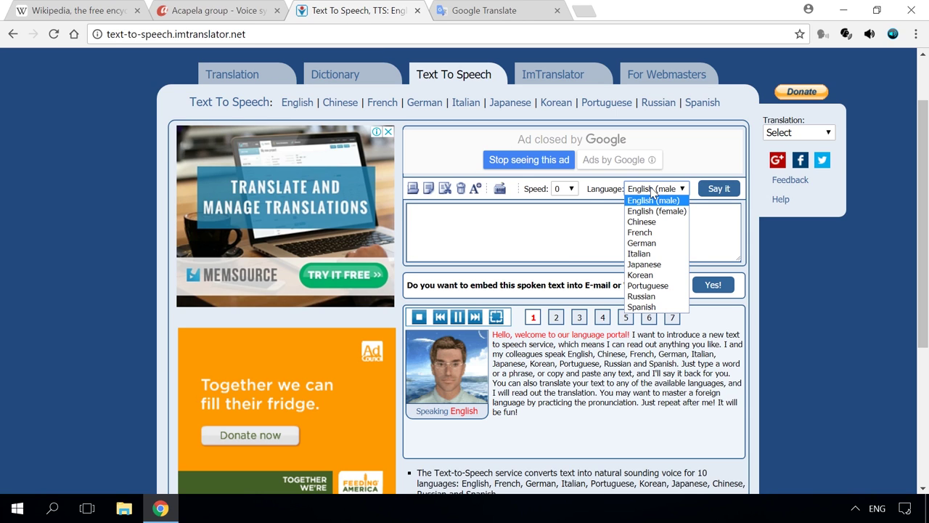
click(651, 190)
click(585, 212)
key(ctrl+v)
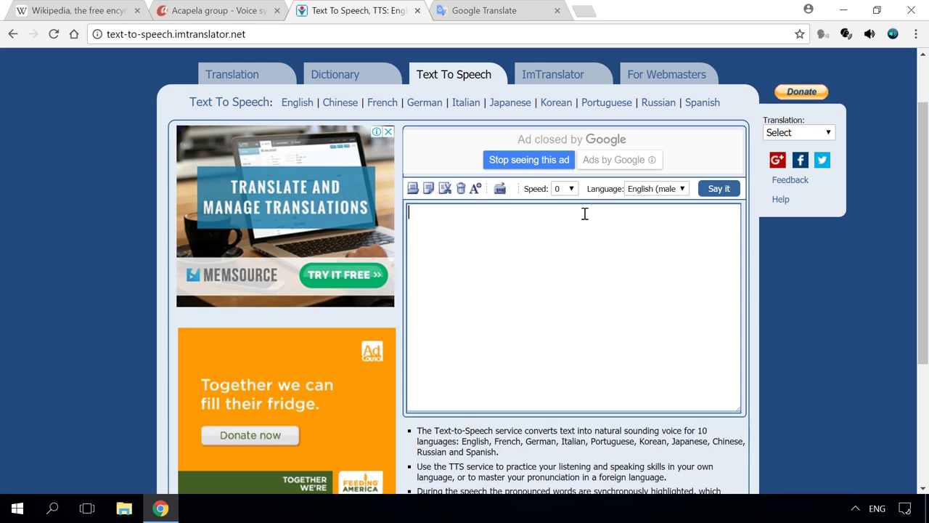
click(724, 190)
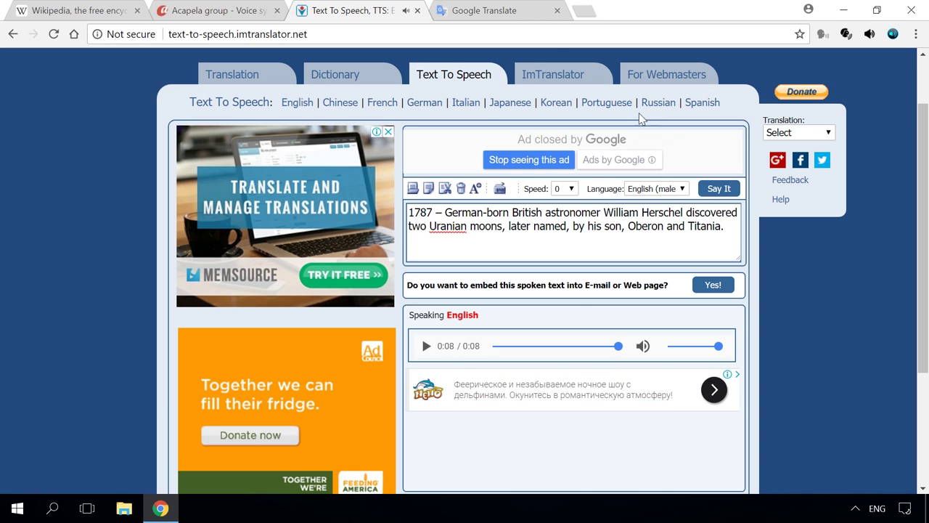
In Google Translate, paste the 1787 William Herschel passage as the English source text and listen to it.
click(499, 14)
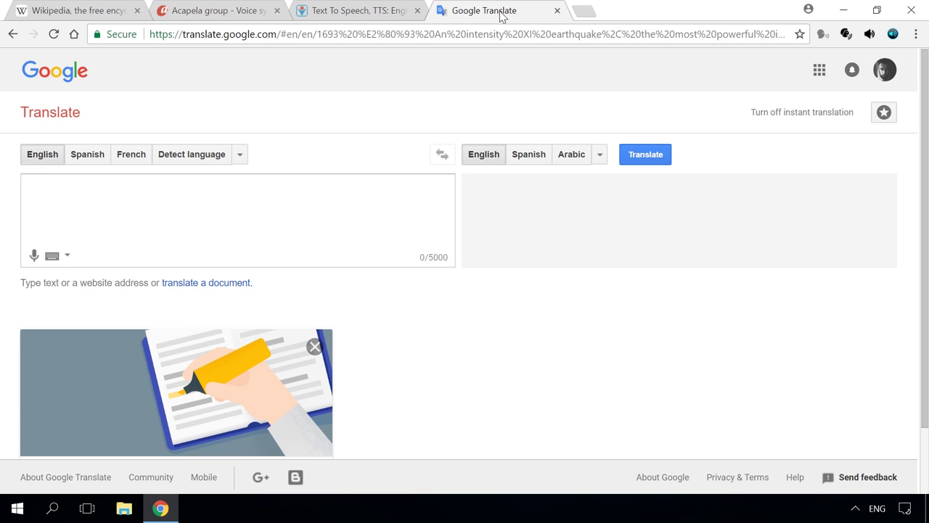
click(227, 185)
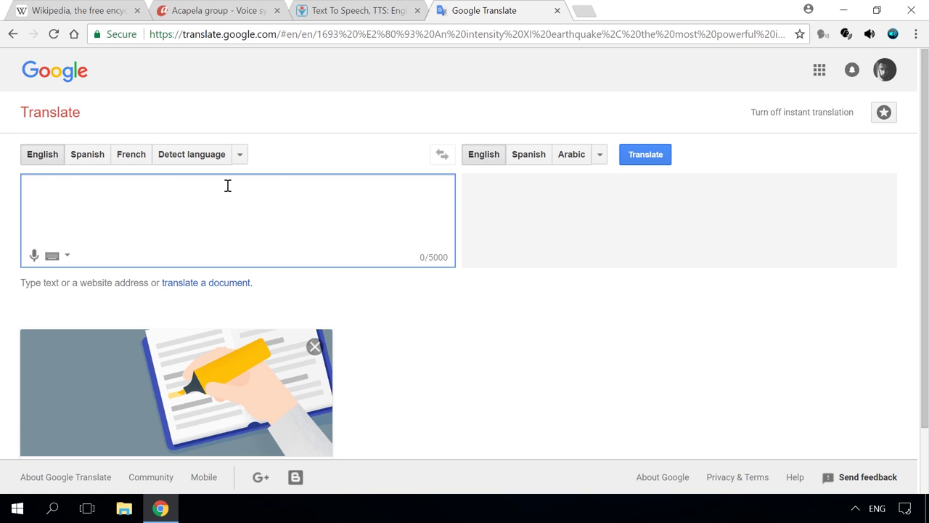
key(ctrl+v)
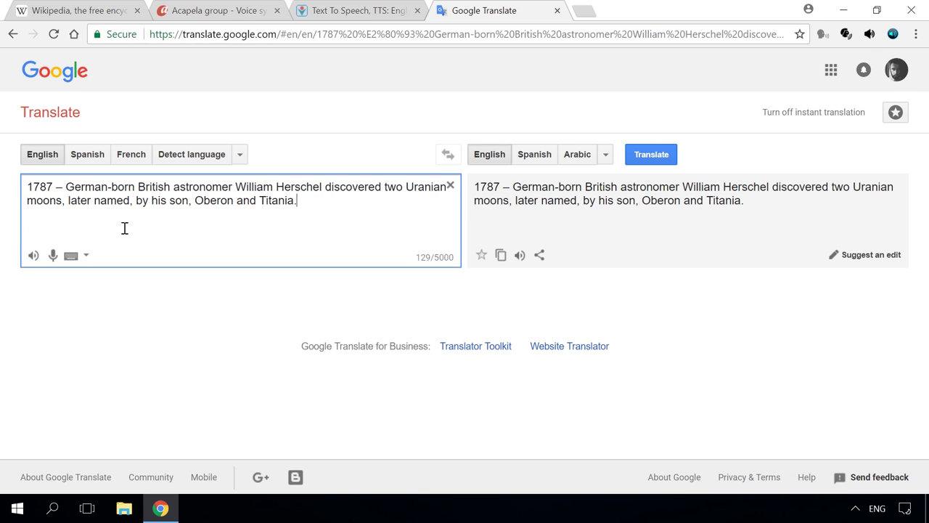
click(34, 255)
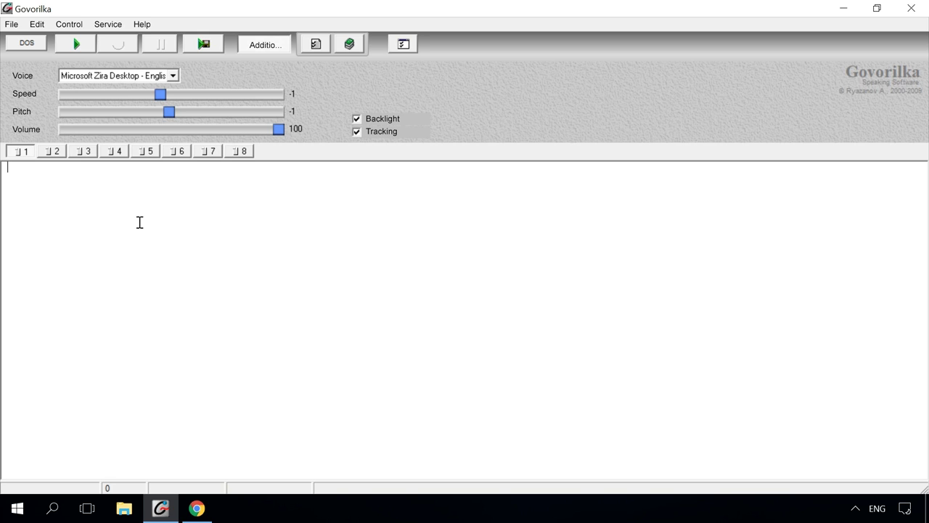
In Govorilka, paste the 1927 Louis B. Mayer passage and play it with the Microsoft Zira Desktop voice.
key(ctrl+v)
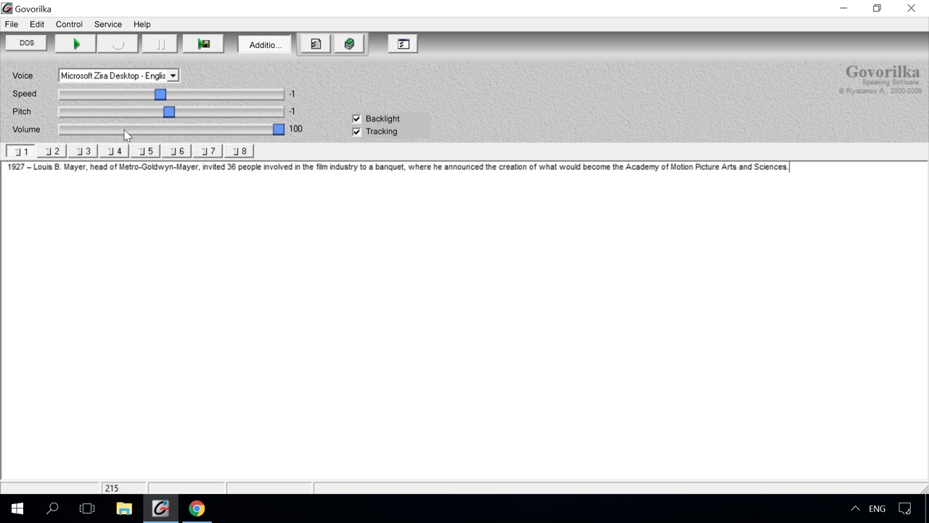
click(113, 78)
click(113, 77)
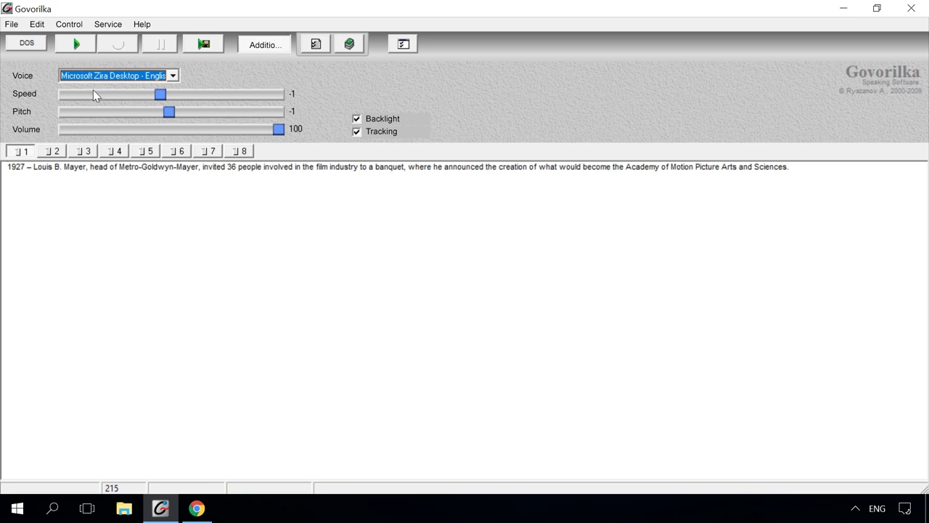
click(77, 45)
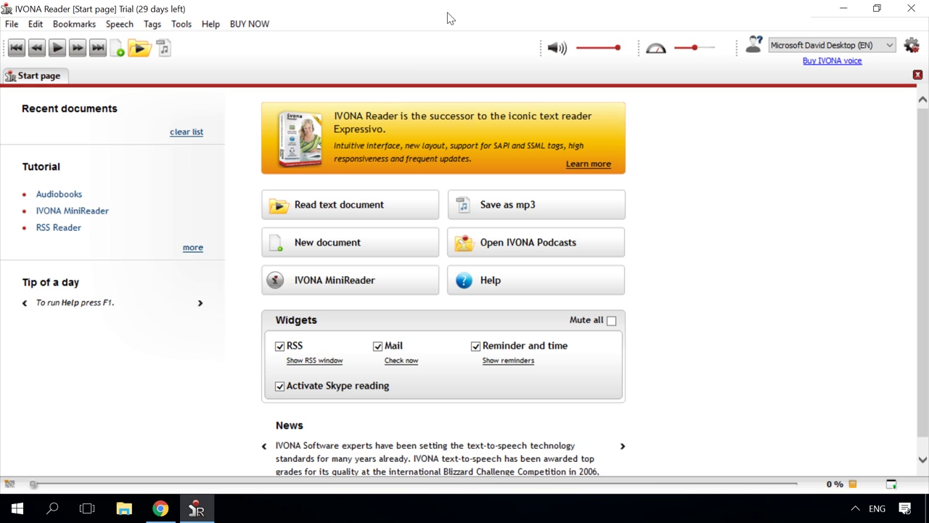
Create a new document in IVONA Reader and paste the 1927 Louis B. Mayer passage into it.
click(333, 213)
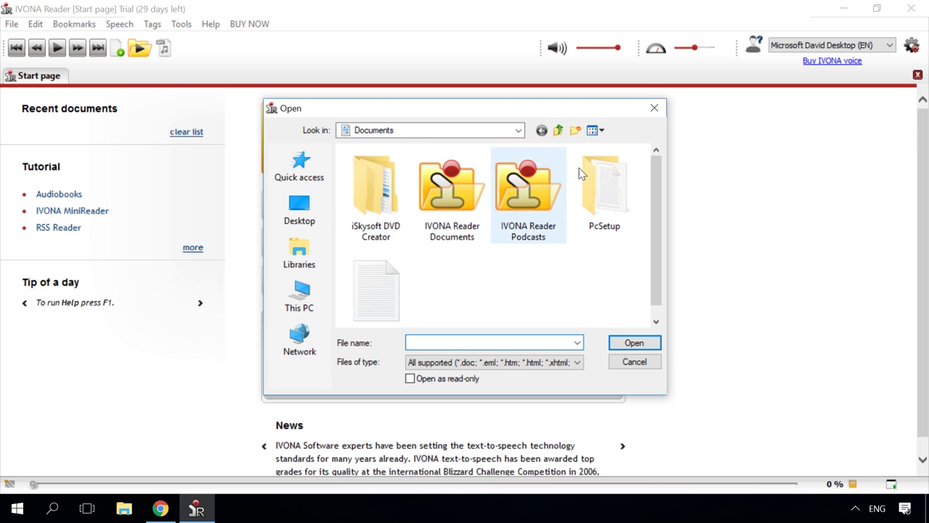
click(659, 109)
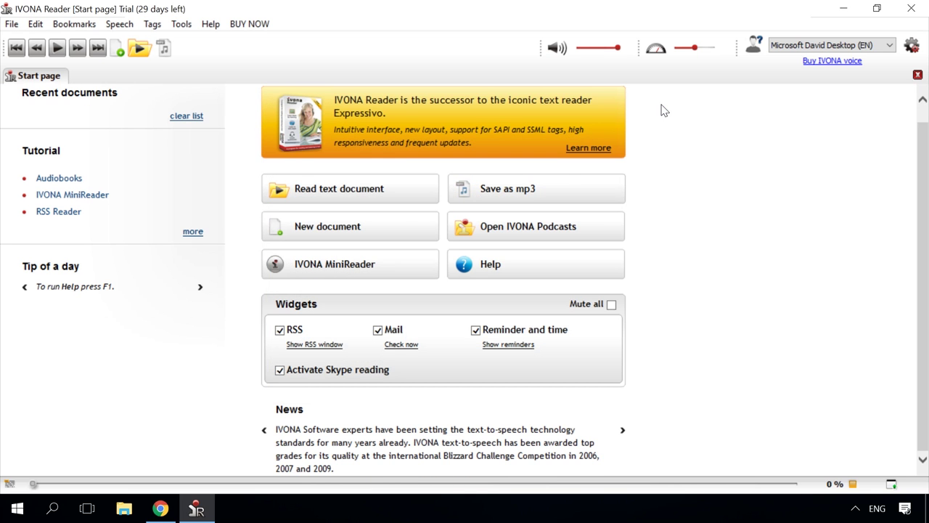
click(342, 226)
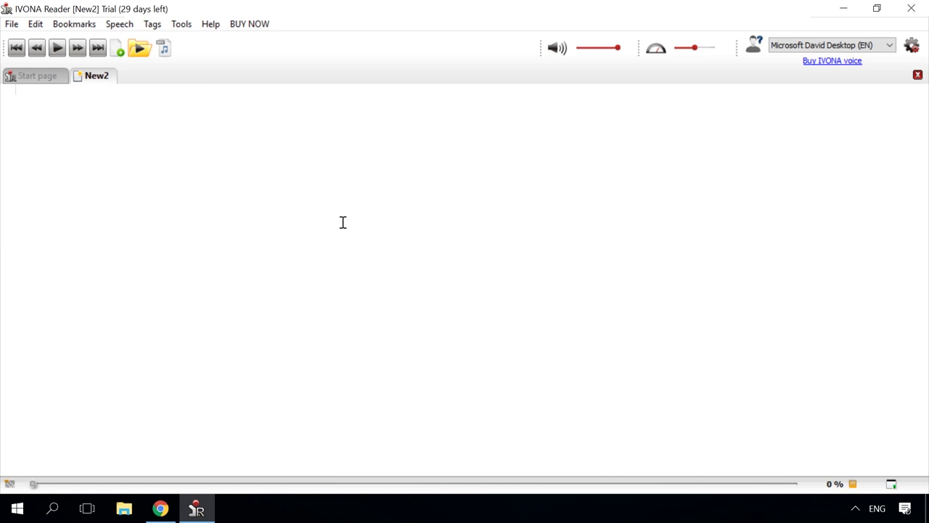
key(ctrl+v)
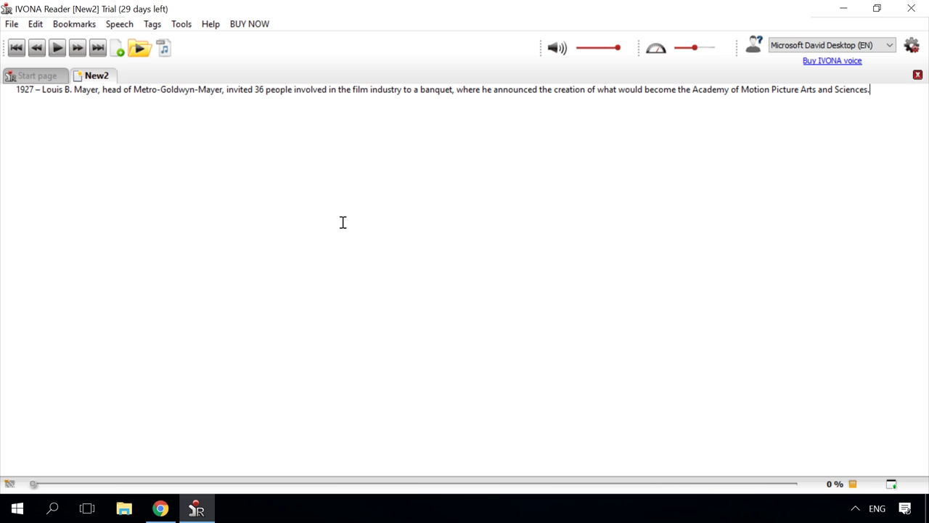
Play the pasted passage aloud with the Microsoft David Desktop (EN) voice, keeping that voice selected.
click(813, 48)
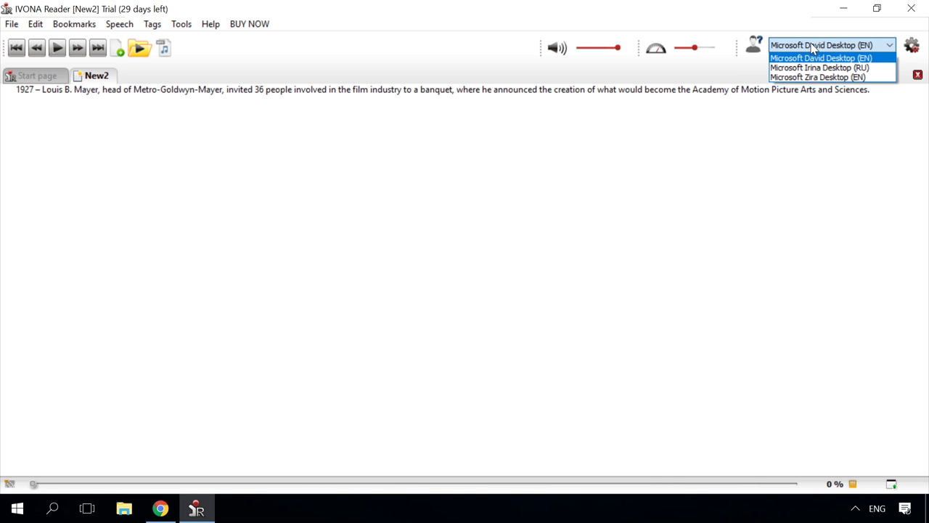
click(813, 48)
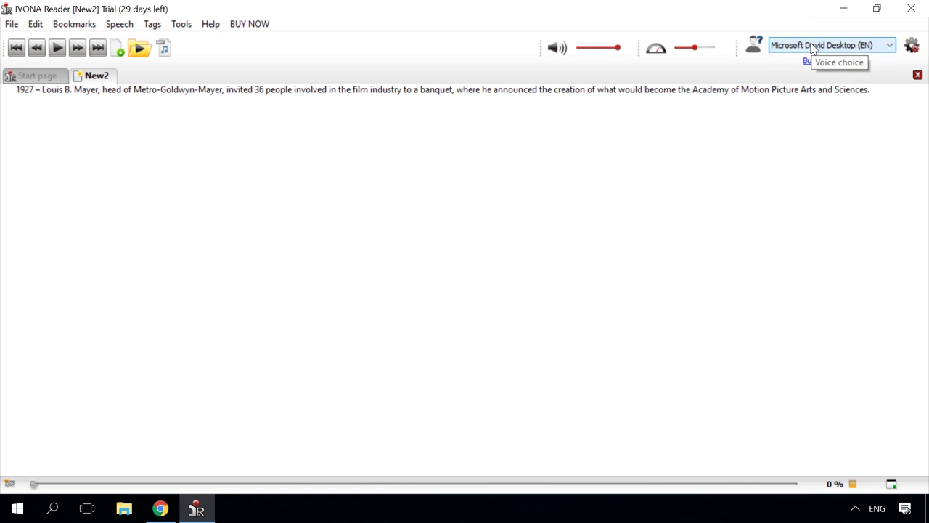
click(58, 48)
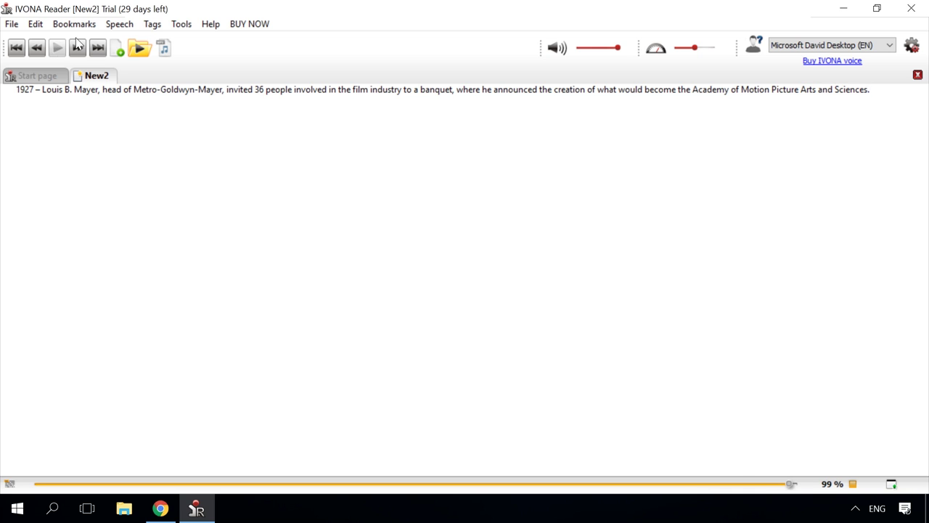
click(801, 46)
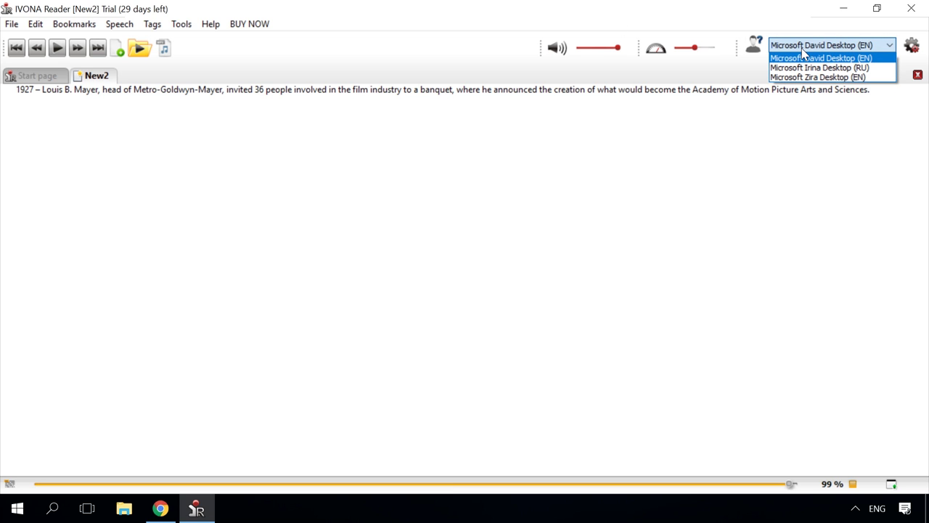
click(804, 55)
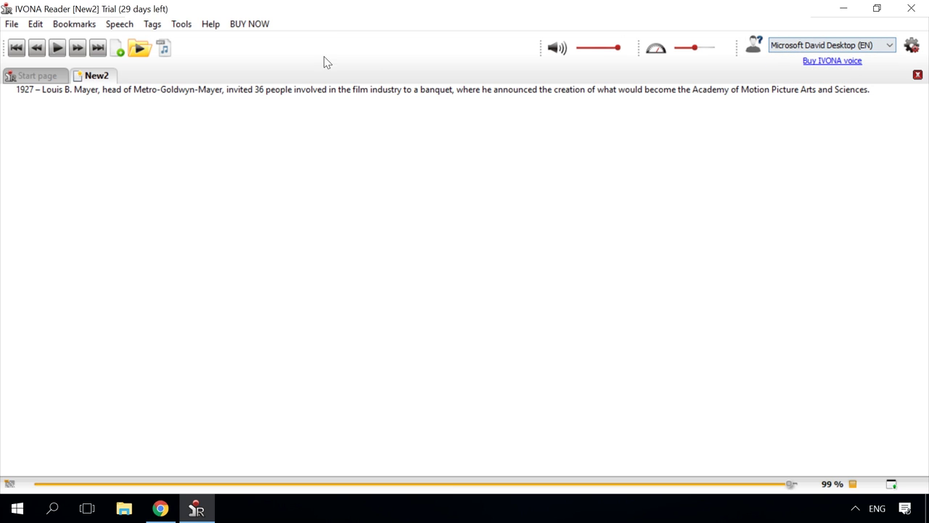
Review the Speech, Widgets, Converters, Sounds, Integration and Hotkeys pages of the program settings, then close them.
click(180, 24)
click(214, 127)
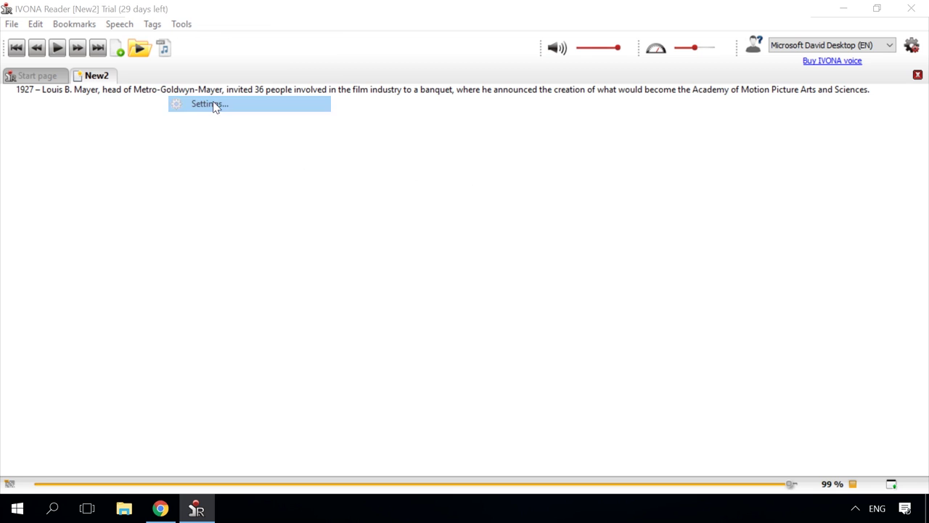
click(287, 150)
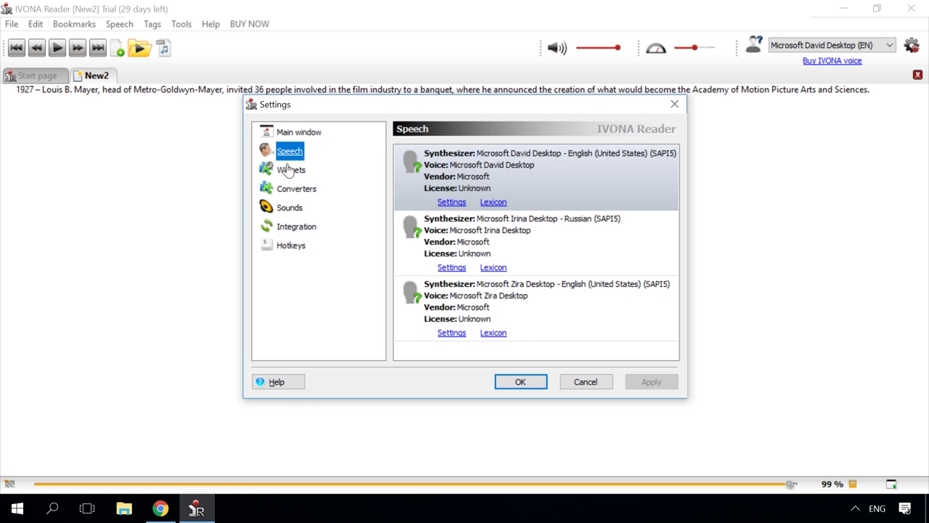
click(287, 171)
click(286, 189)
click(286, 207)
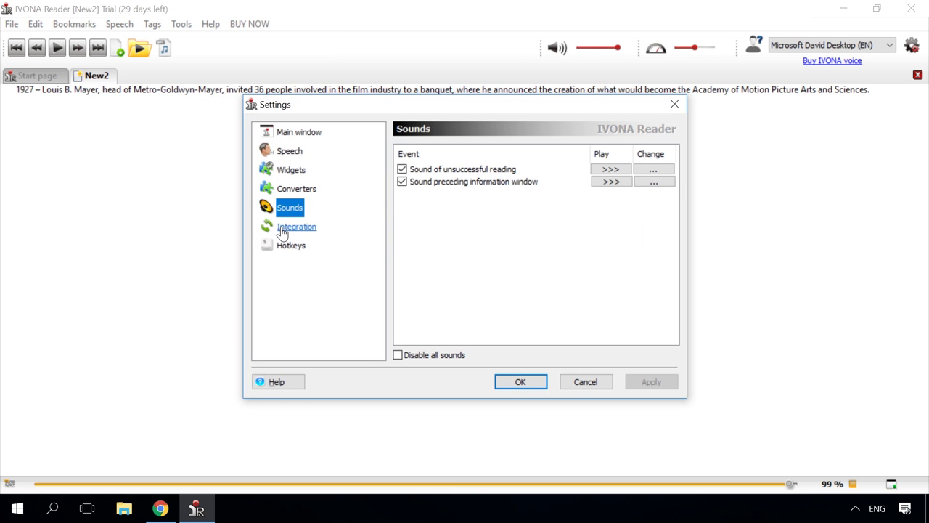
click(287, 227)
click(290, 246)
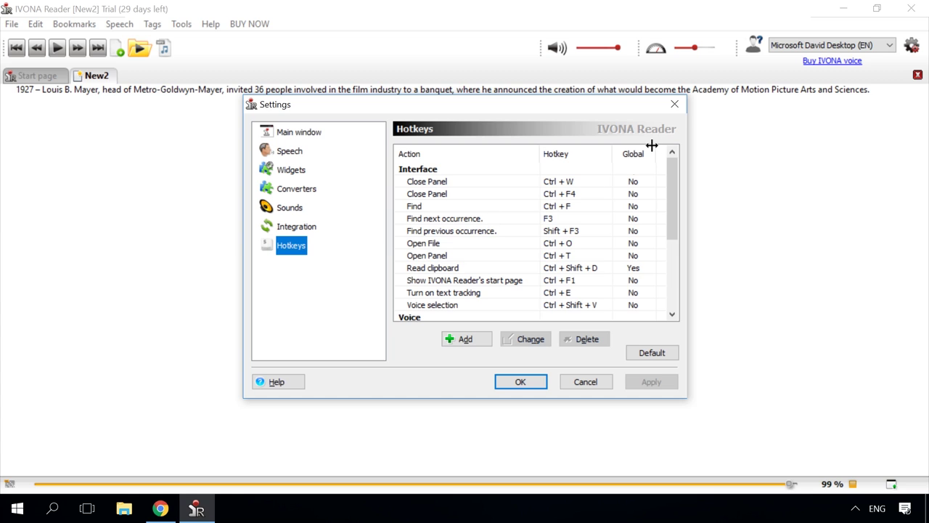
click(675, 105)
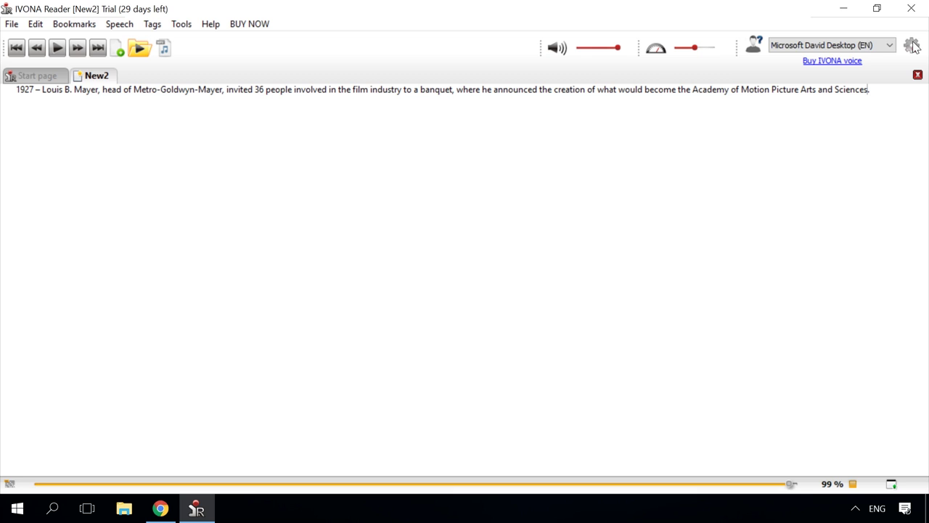
Set up reading the New2 document to a file in wav, 22 kHz (further processing) format with single-file partitioning.
click(160, 48)
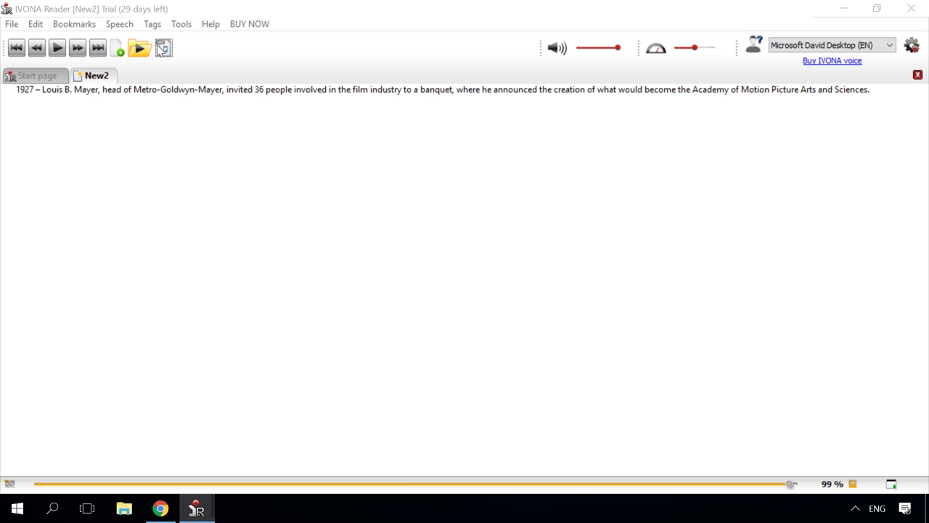
click(451, 146)
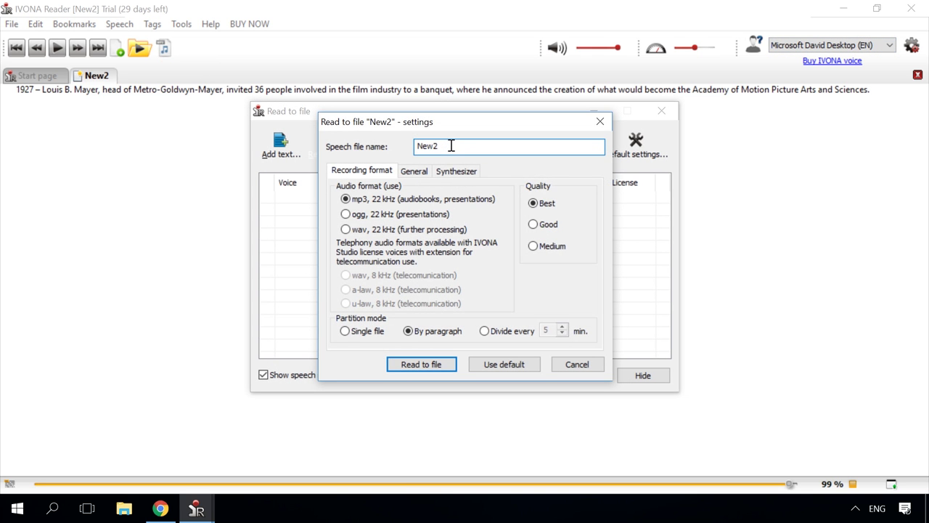
click(354, 231)
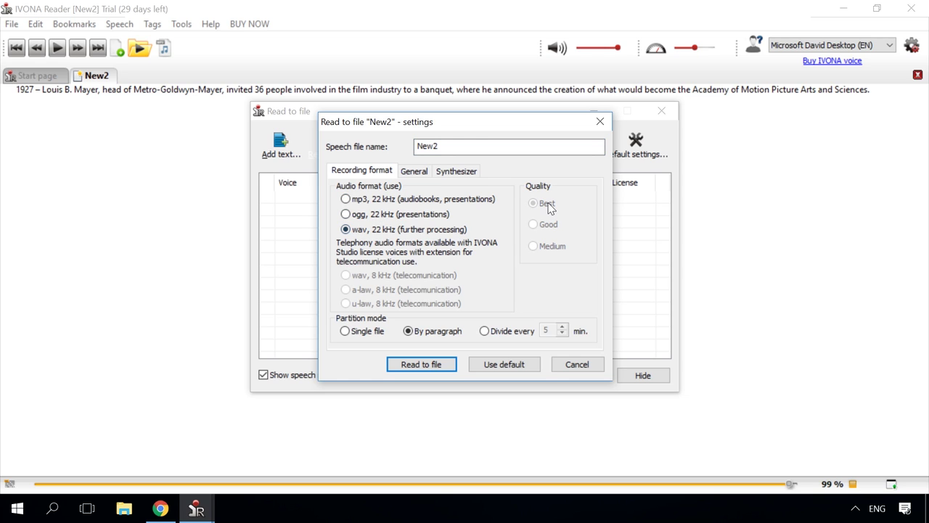
click(357, 332)
Set the target directory for the speech file to the Desktop.
click(424, 171)
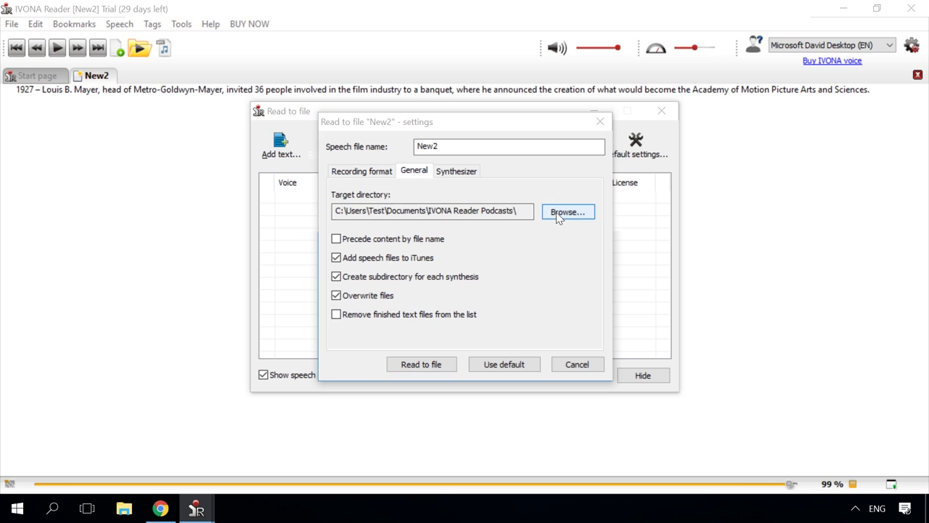
click(556, 212)
click(200, 84)
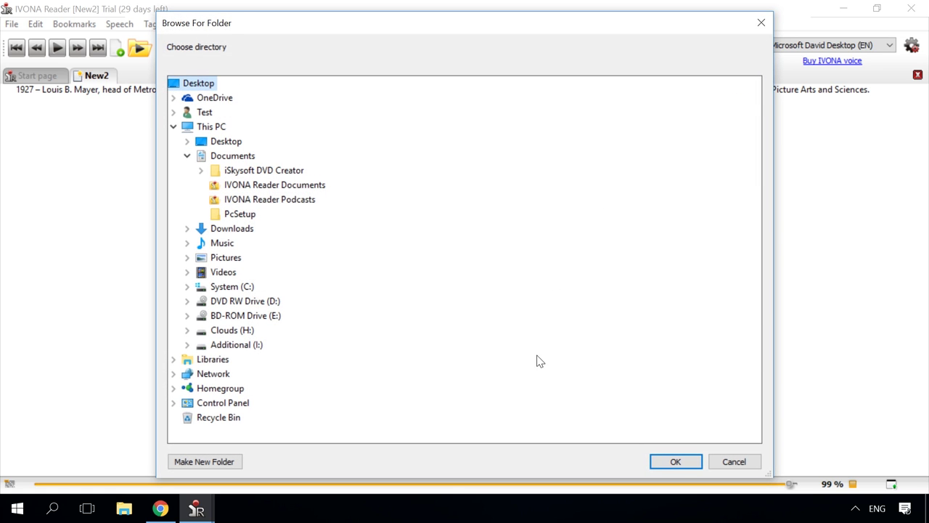
click(674, 464)
Assign the Microsoft David Desktop voice specifically to the file reading and generate the speech file.
click(453, 171)
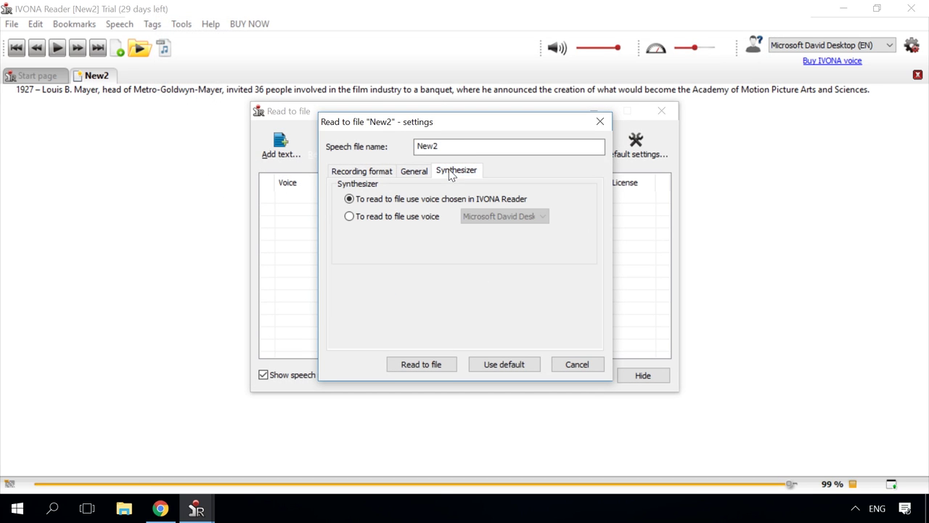
click(408, 215)
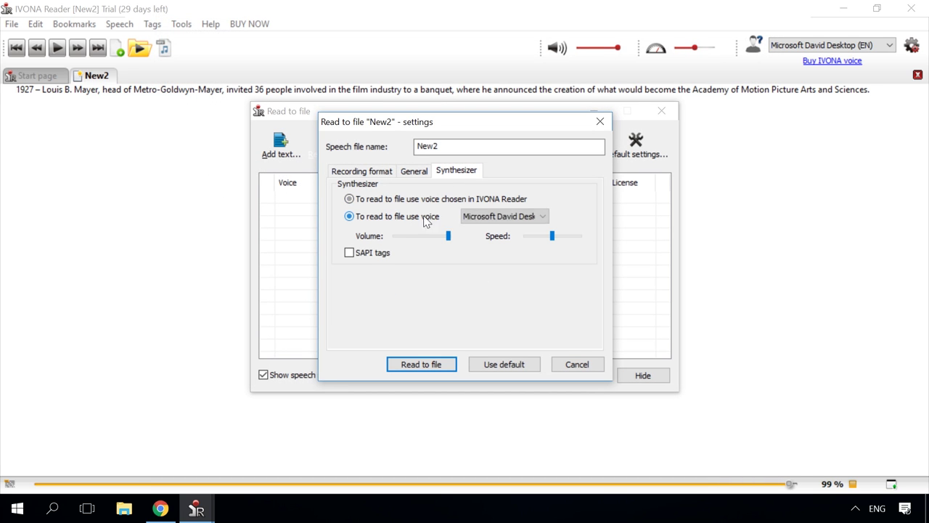
click(504, 216)
click(505, 229)
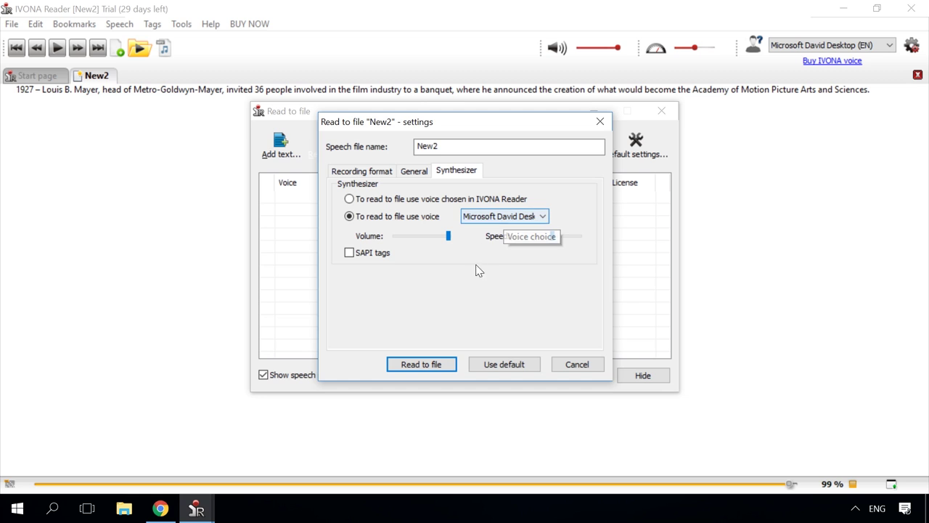
click(433, 364)
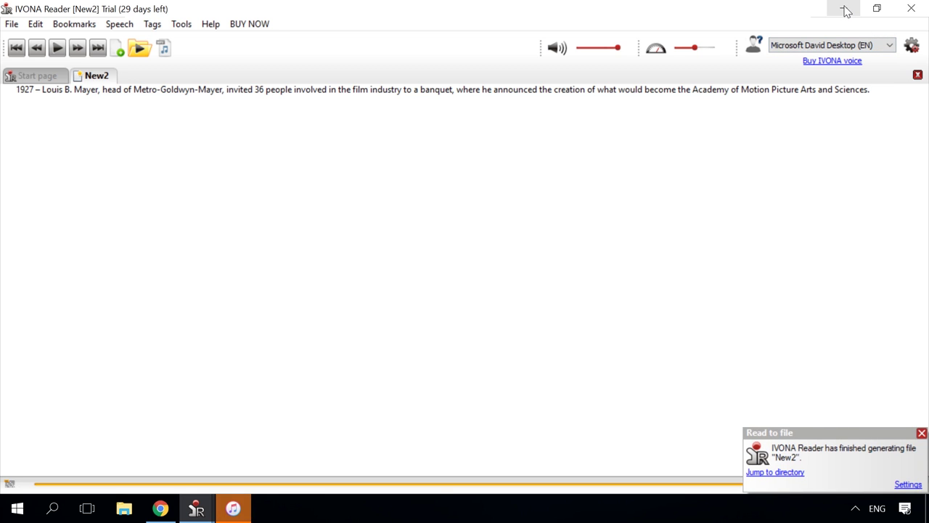
Play New2.wav from the New2 folder on the desktop in Groove Music, then close the player and the folder.
click(844, 9)
double_click(29, 36)
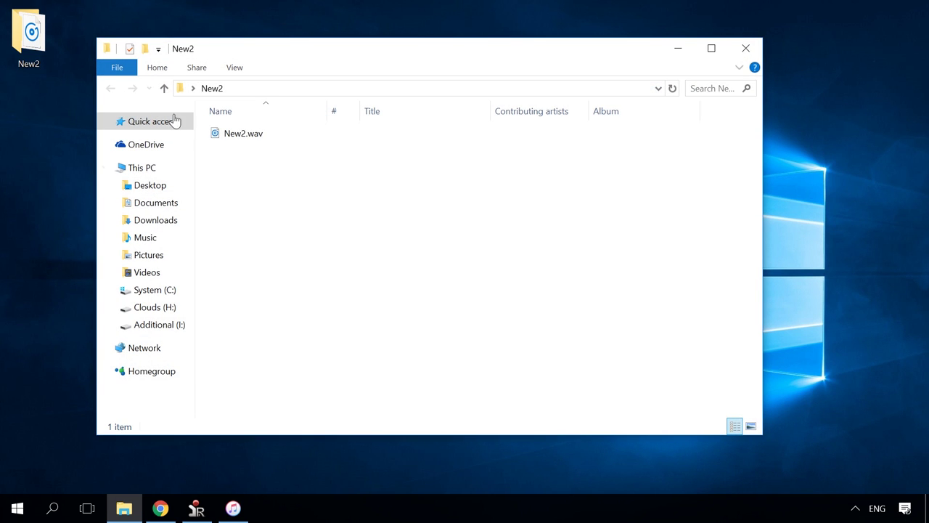
click(242, 138)
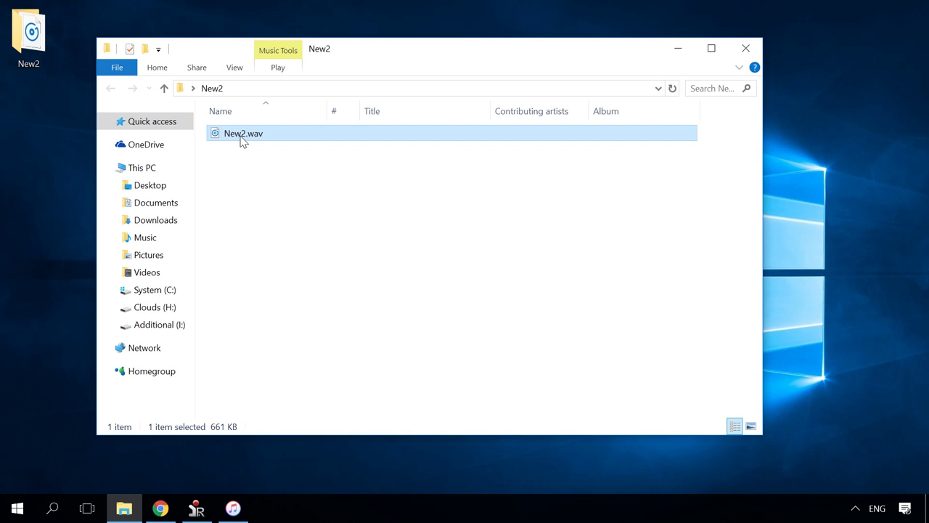
double_click(241, 138)
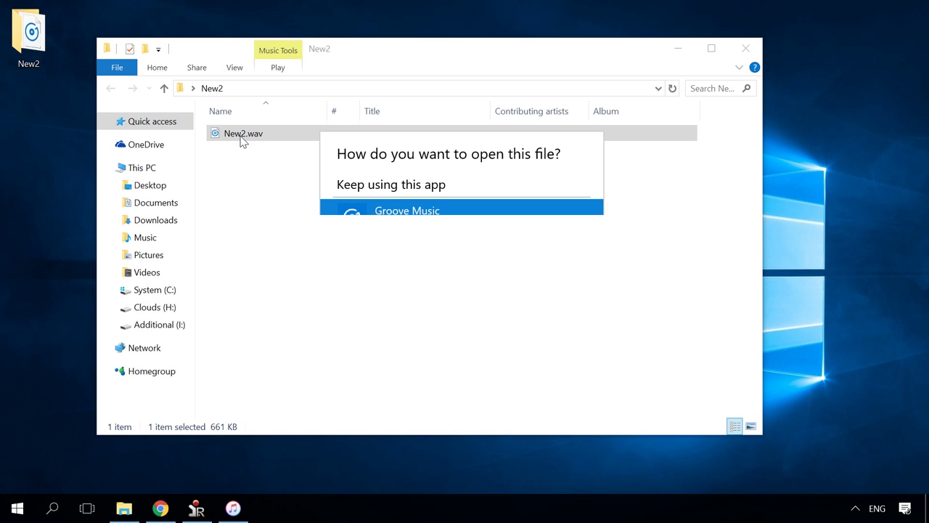
click(491, 480)
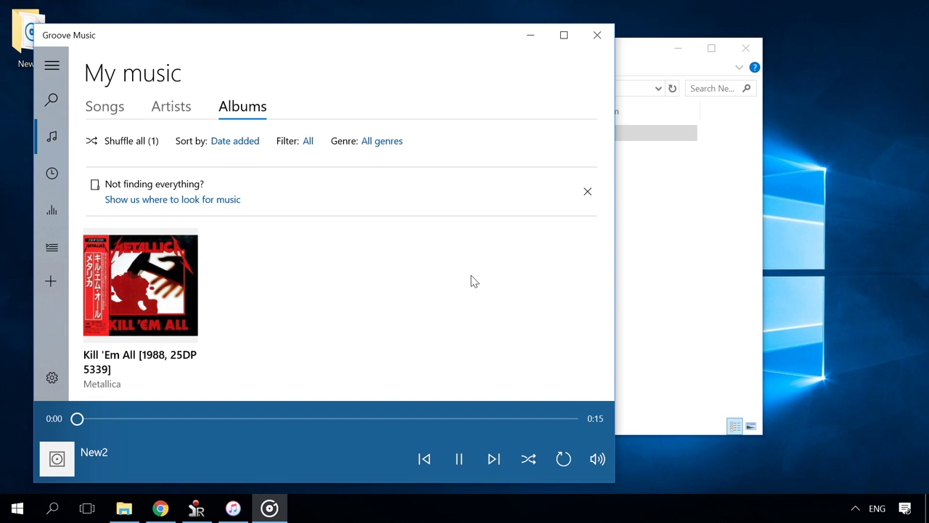
click(597, 36)
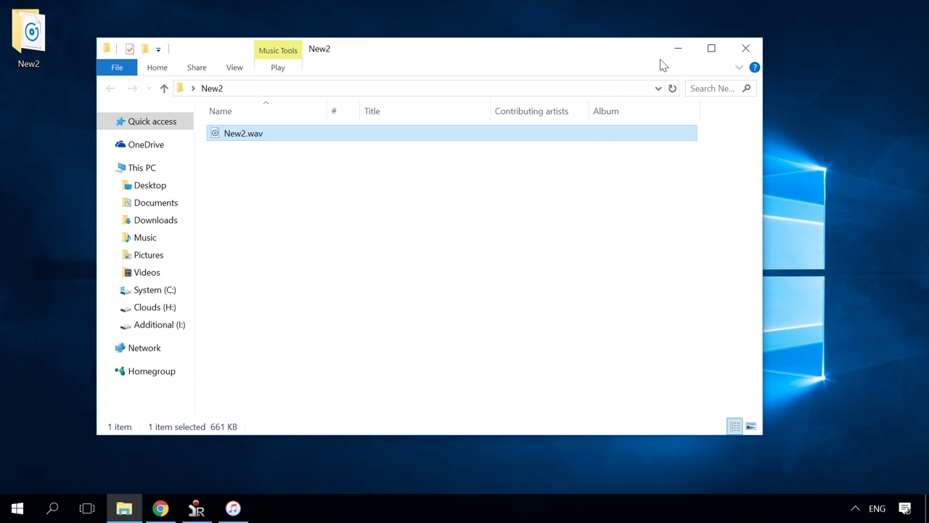
click(748, 52)
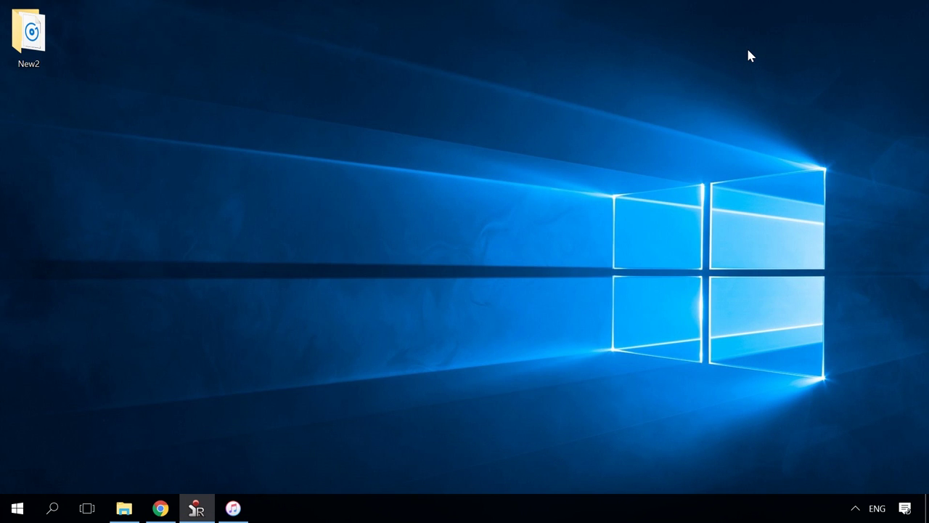